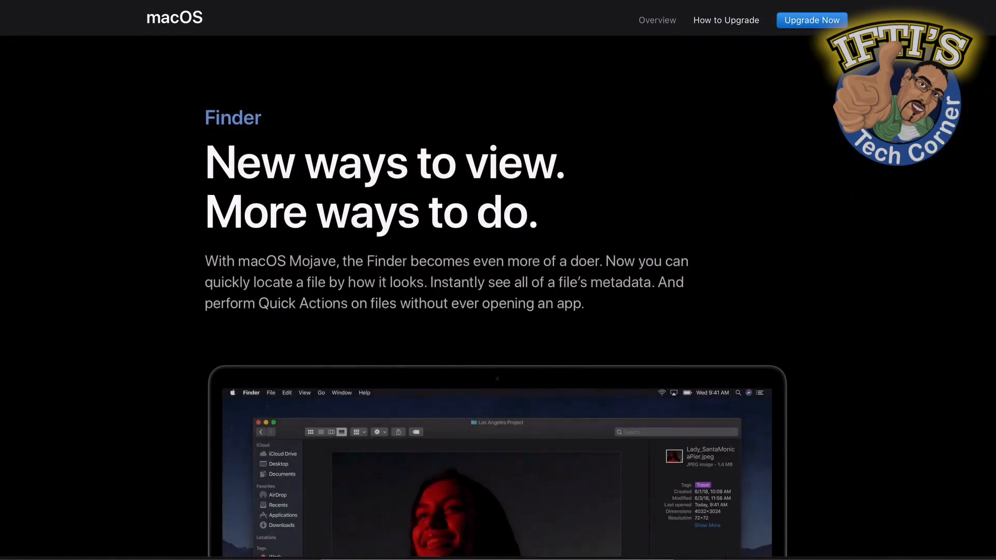
scroll(499, 311, "down", 5)
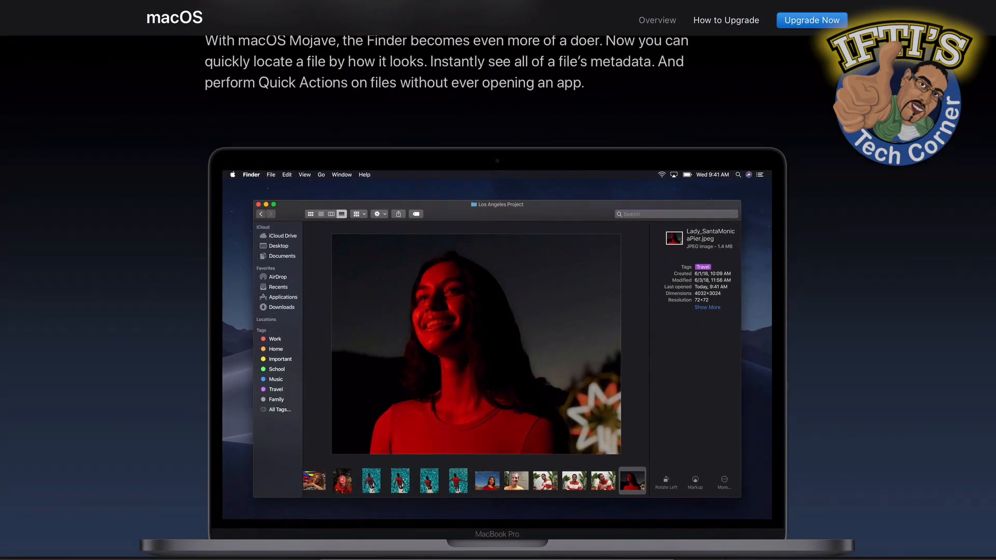
scroll(498, 312, "down", 5)
scroll(498, 311, "down", 3)
scroll(498, 311, "down", 3)
scroll(498, 311, "down", 4)
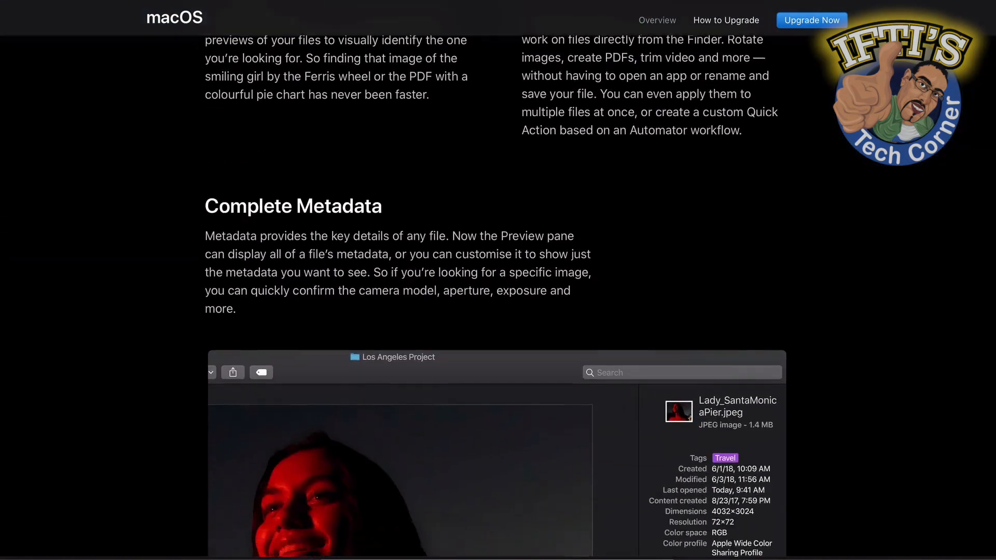
scroll(498, 311, "down", 4)
scroll(498, 311, "down", 2)
scroll(498, 311, "down", 2)
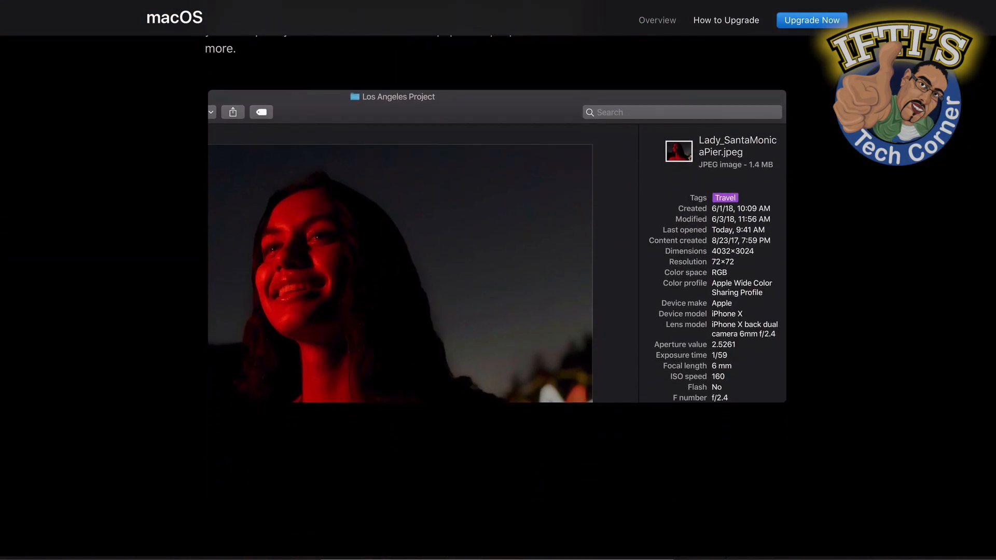
scroll(499, 311, "down", 2)
scroll(498, 311, "down", 6)
scroll(499, 311, "down", 4)
scroll(498, 312, "down", 2)
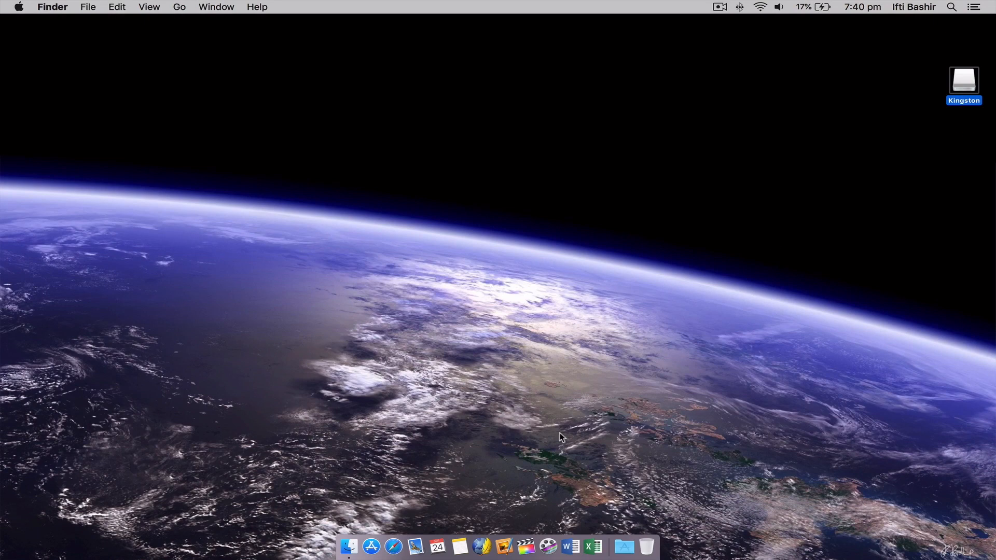
- Download macOS Mojave from its App Store product page
left_click(371, 546)
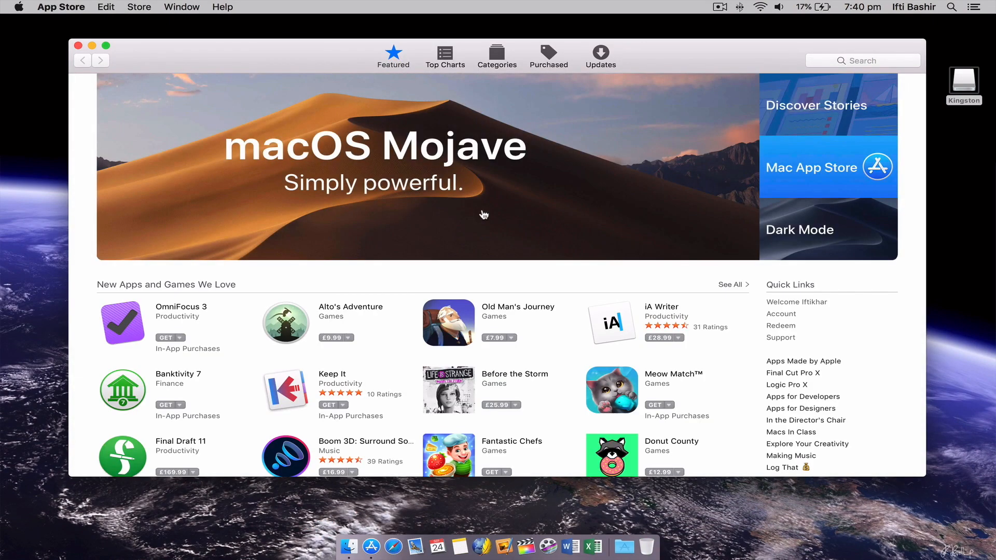
left_click(768, 151)
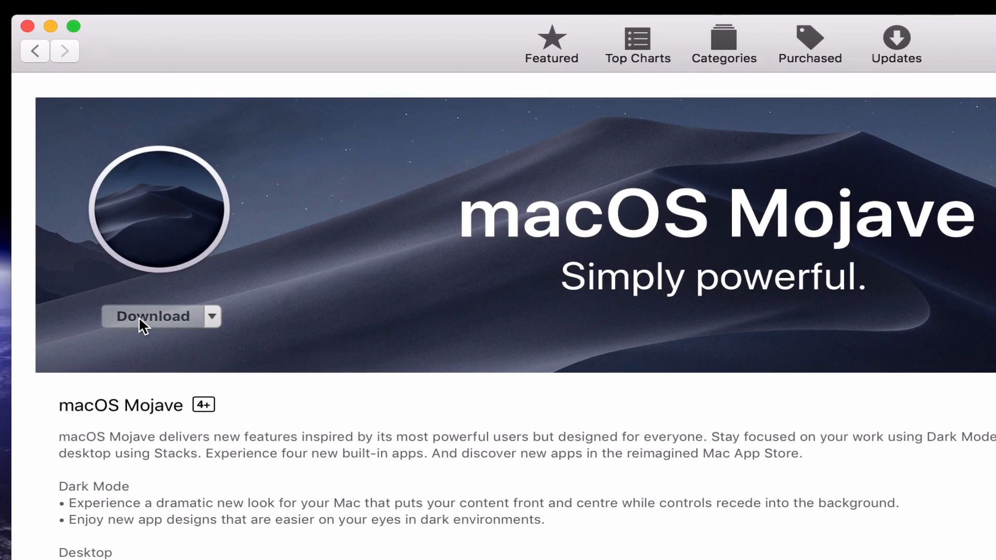
left_click(138, 316)
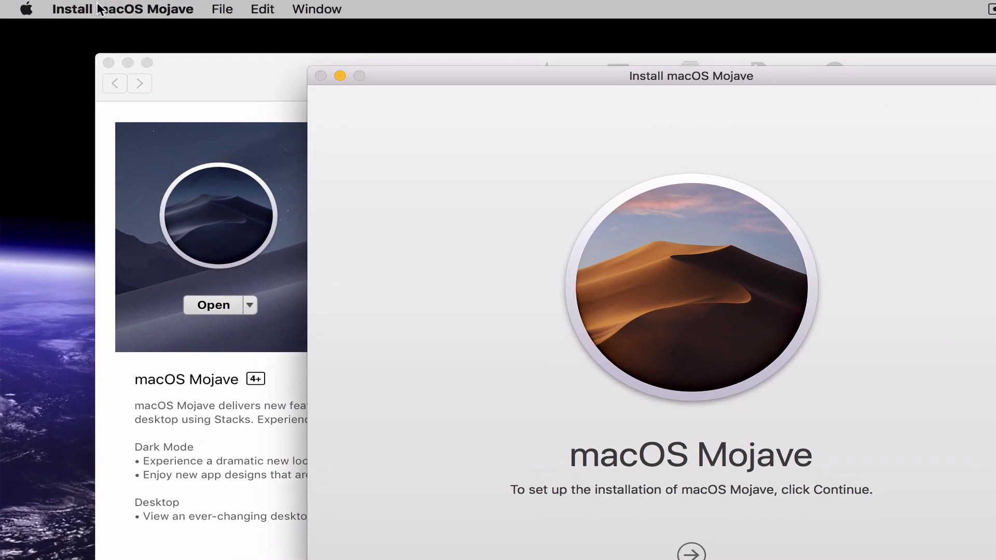
- Quit the Install macOS Mojave app and the App Store
left_click(102, 9)
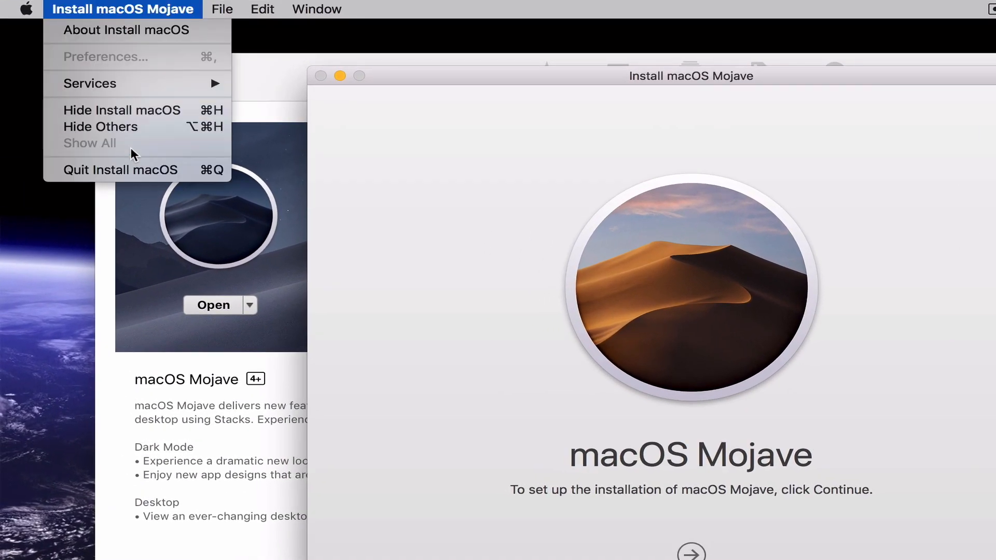
left_click(121, 170)
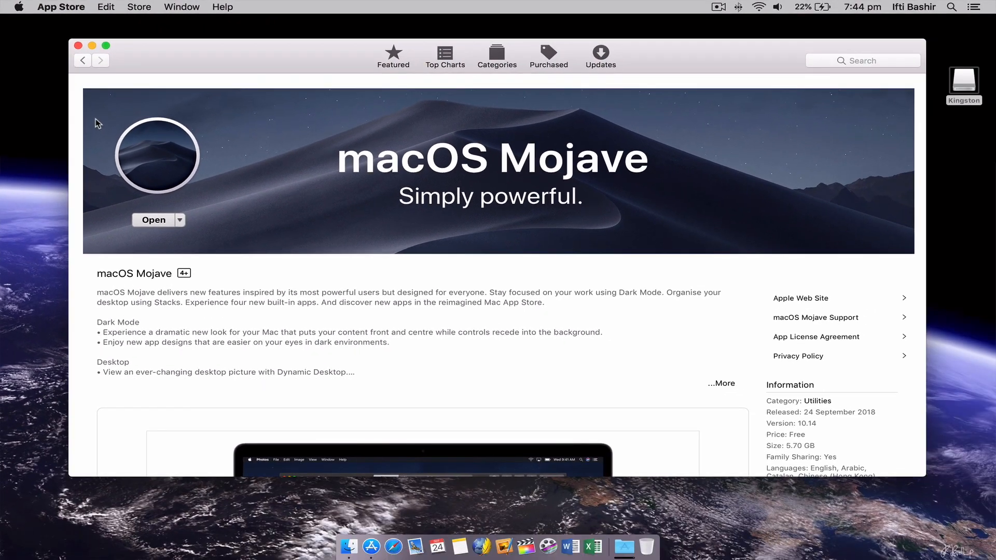
left_click(61, 7)
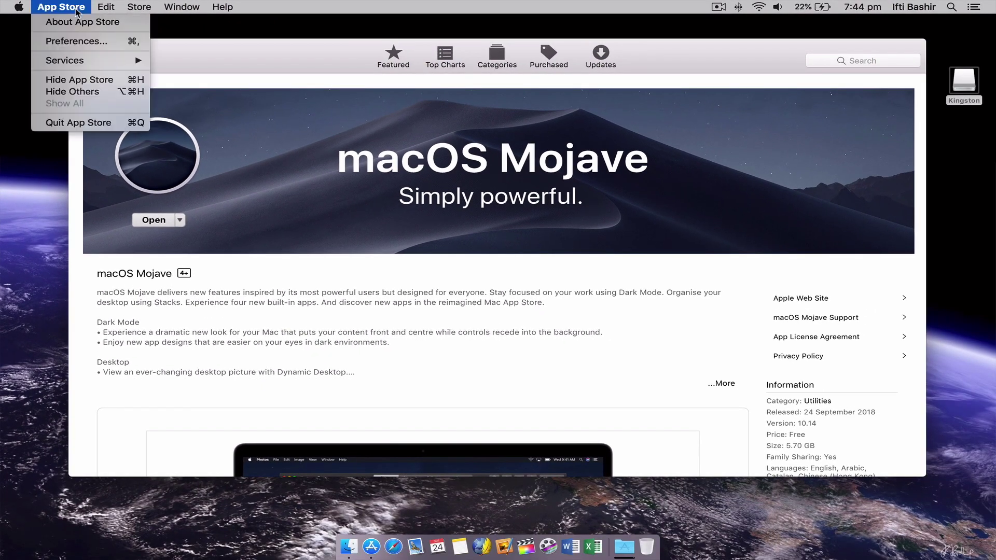
left_click(92, 123)
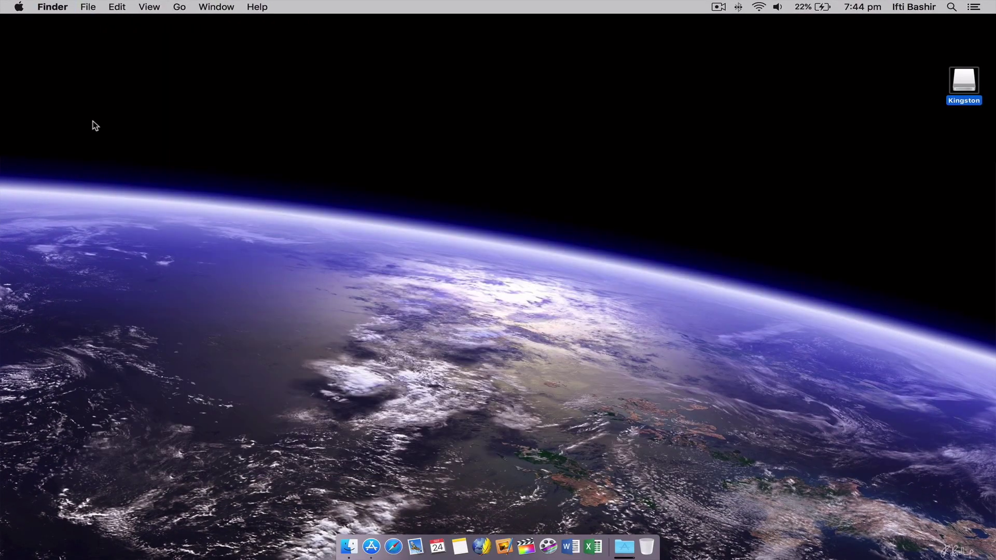
- Launch Terminal from Applications > Utilities via the Dock stack
left_click(624, 546)
scroll(641, 390, "down", 5)
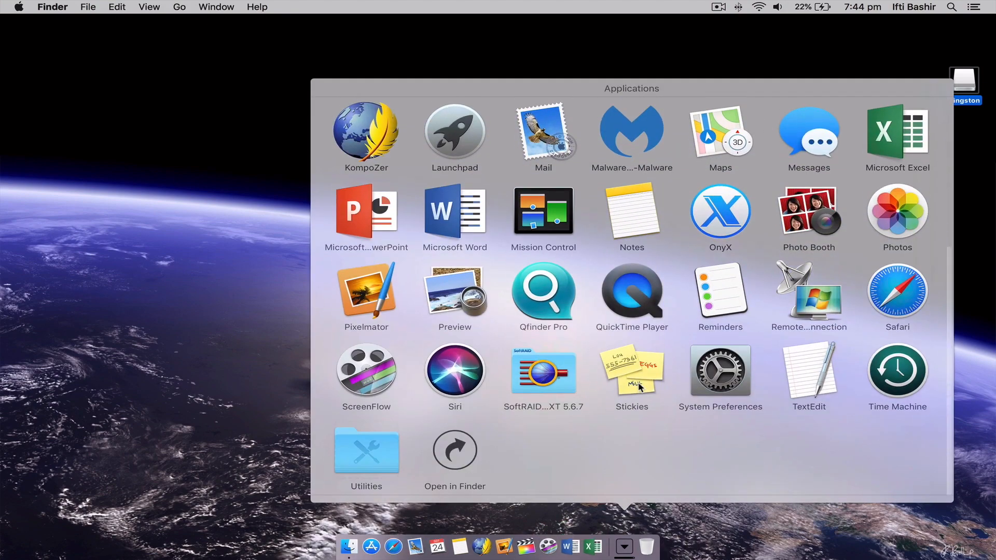
left_click(359, 459)
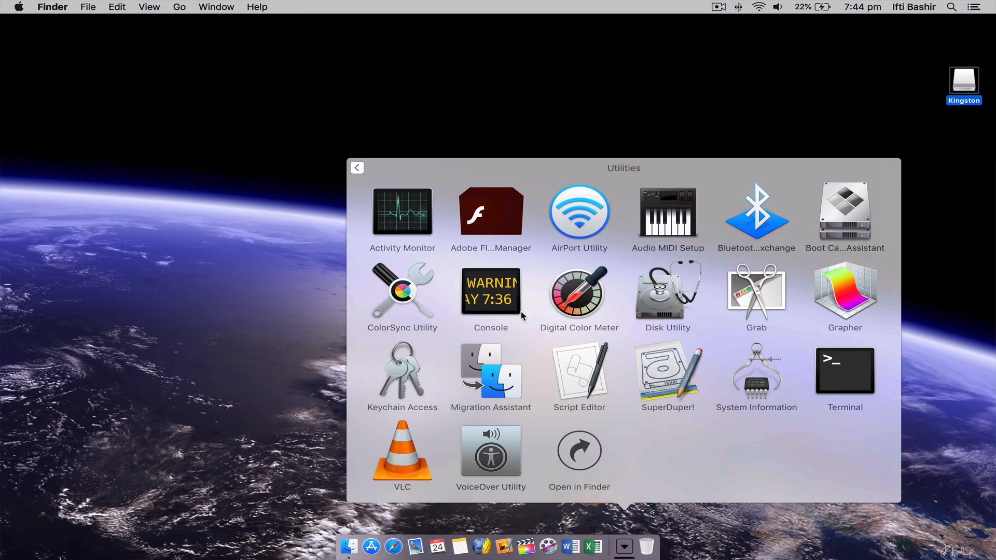
left_click(845, 372)
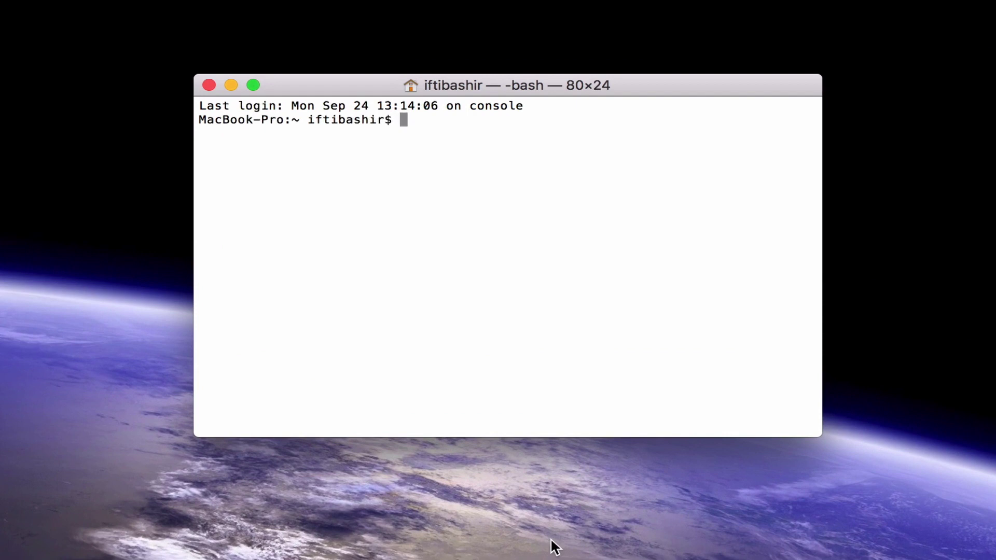
type("sudo")
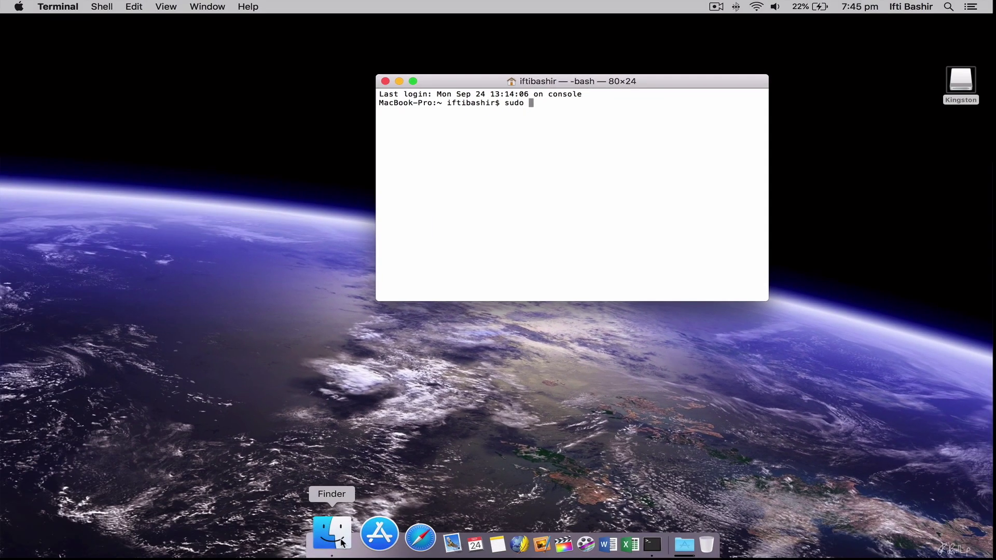
- Show the package contents of Install macOS Mojave in Applications
left_click(313, 535)
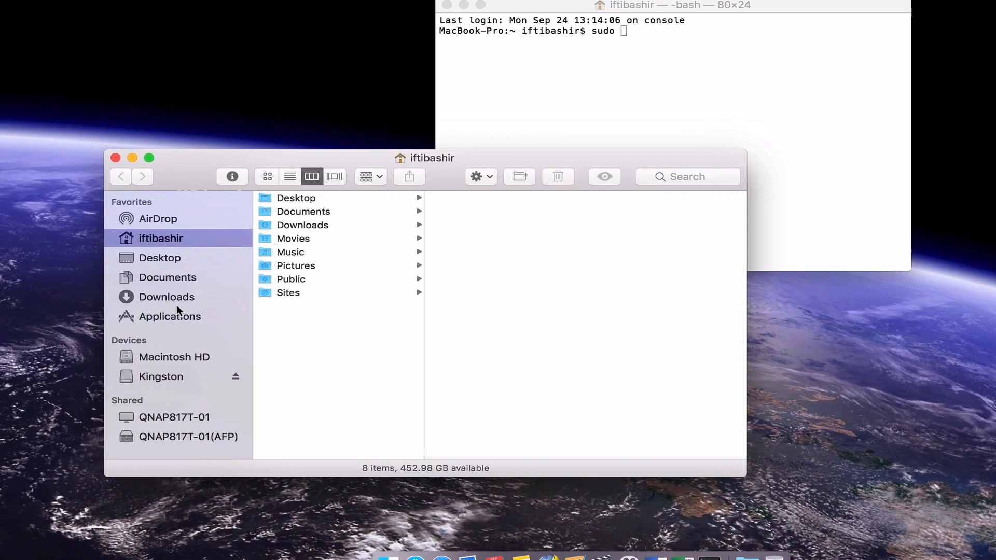
left_click(278, 199)
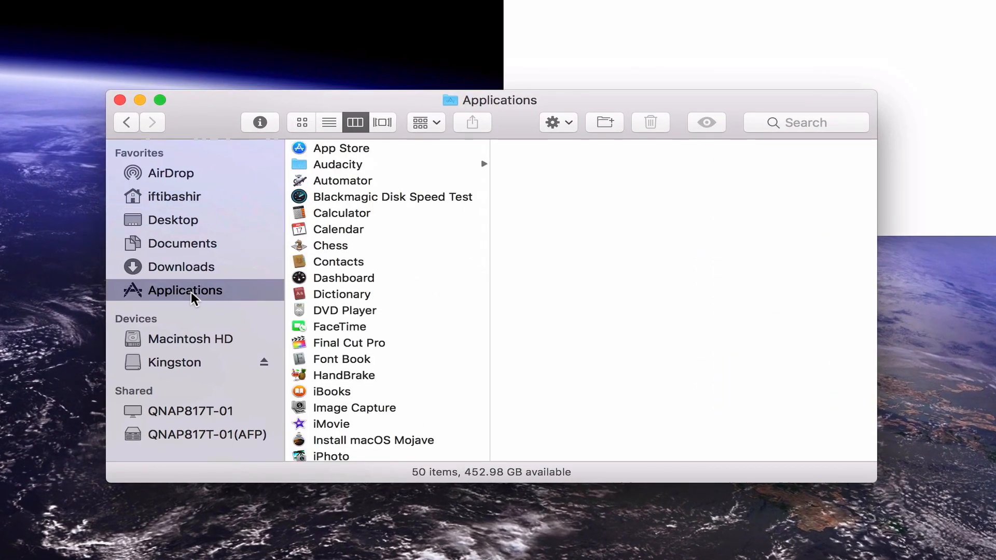
left_click(385, 439)
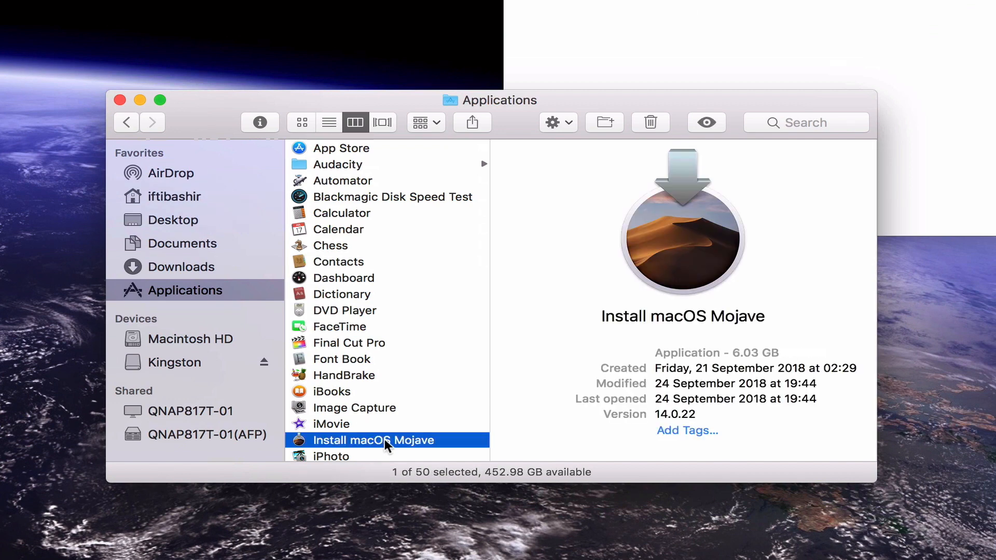
right_click(385, 440)
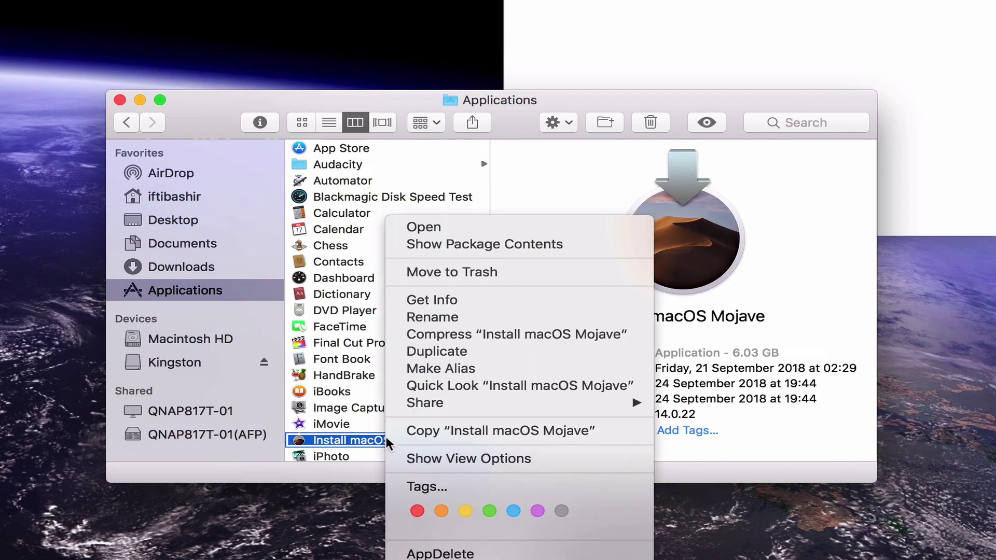
left_click(459, 243)
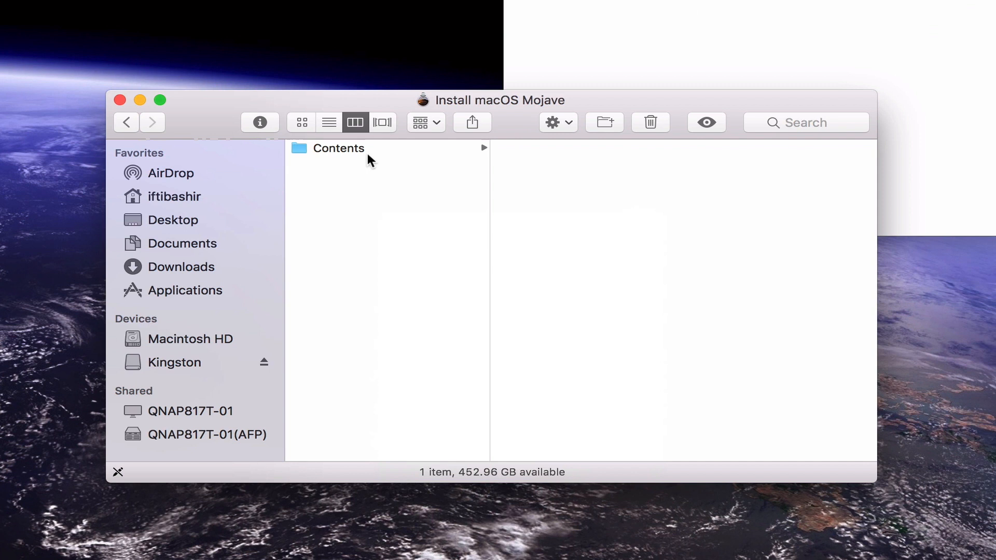
- Navigate into Contents > Resources where createinstallmedia is listed
left_click(360, 147)
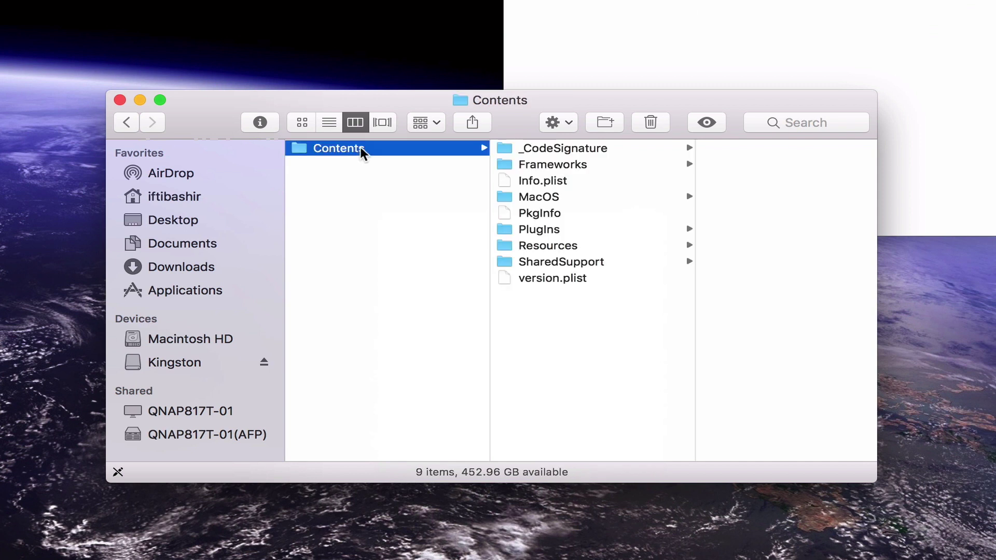
left_click(550, 246)
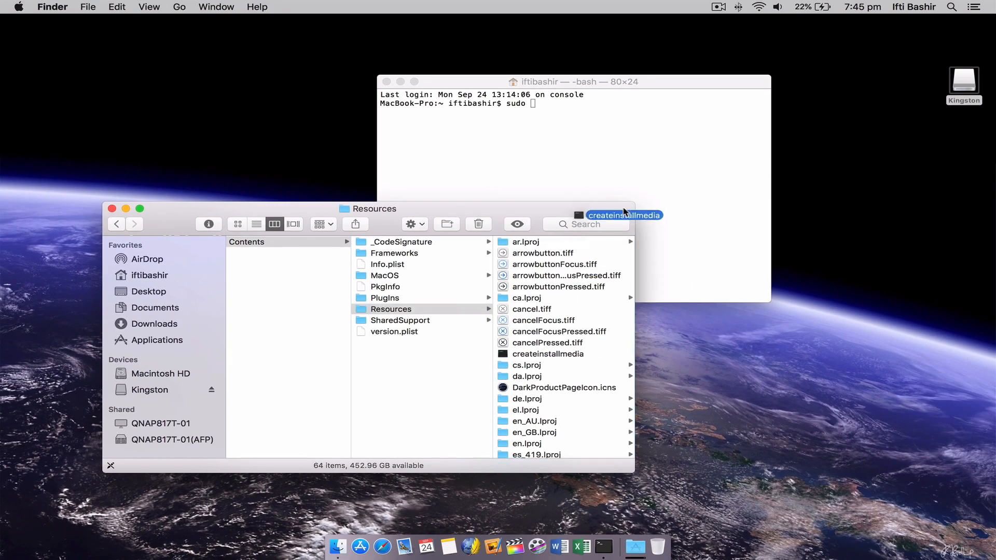
- Add the createinstallmedia path after sudo and continue with --volume
left_click_drag(545, 355, 652, 160)
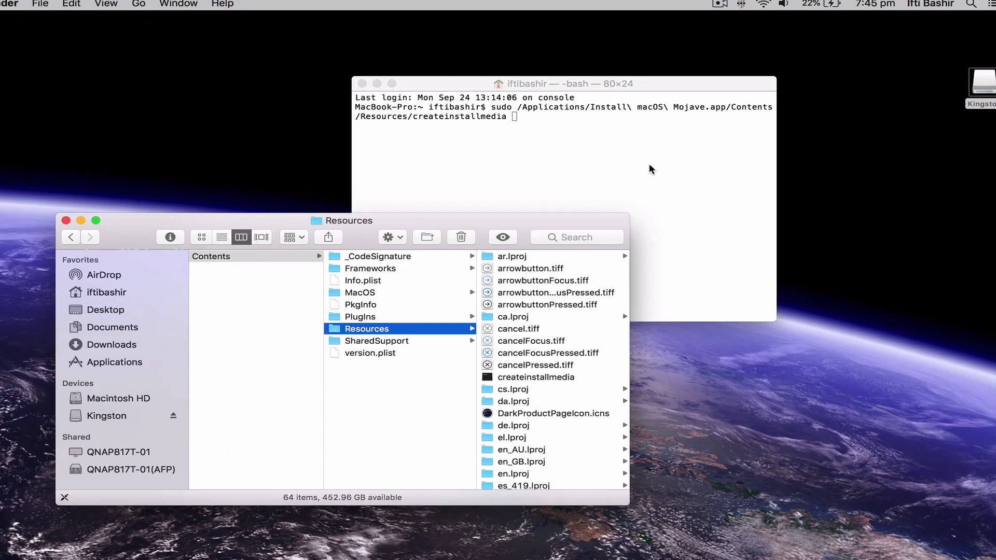
left_click(653, 160)
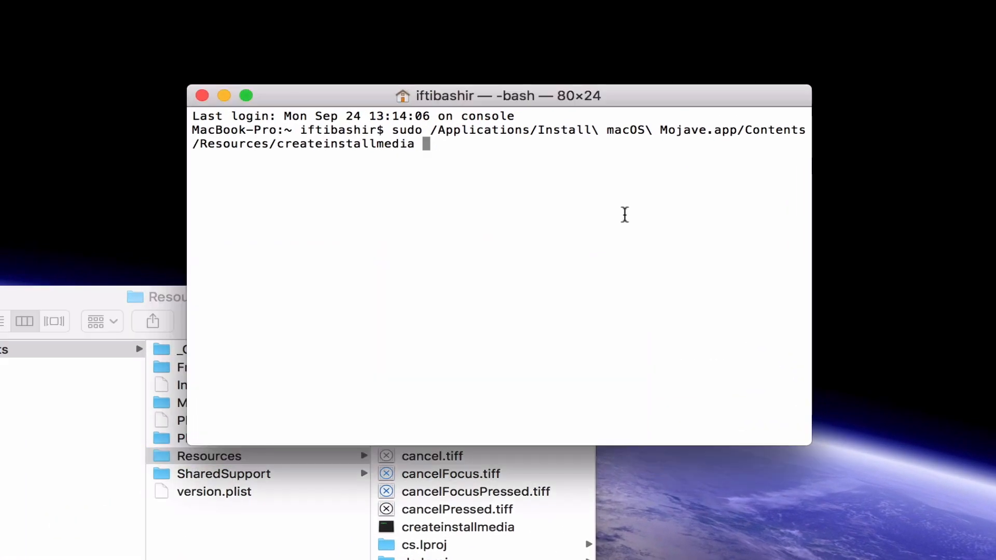
type("--volume")
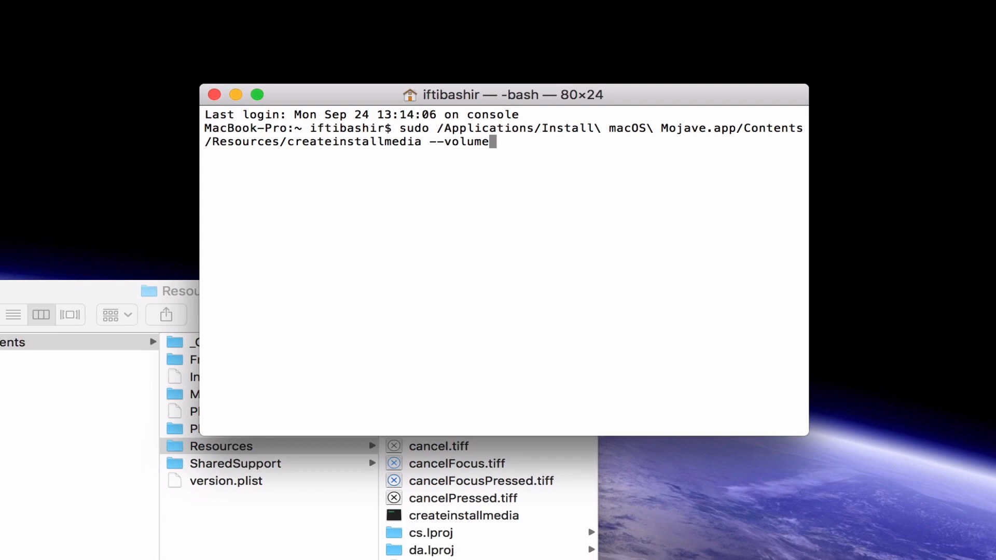
- Go to /Volumes in Finder and append /Volumes/Kingston as the target volume
left_click(313, 208)
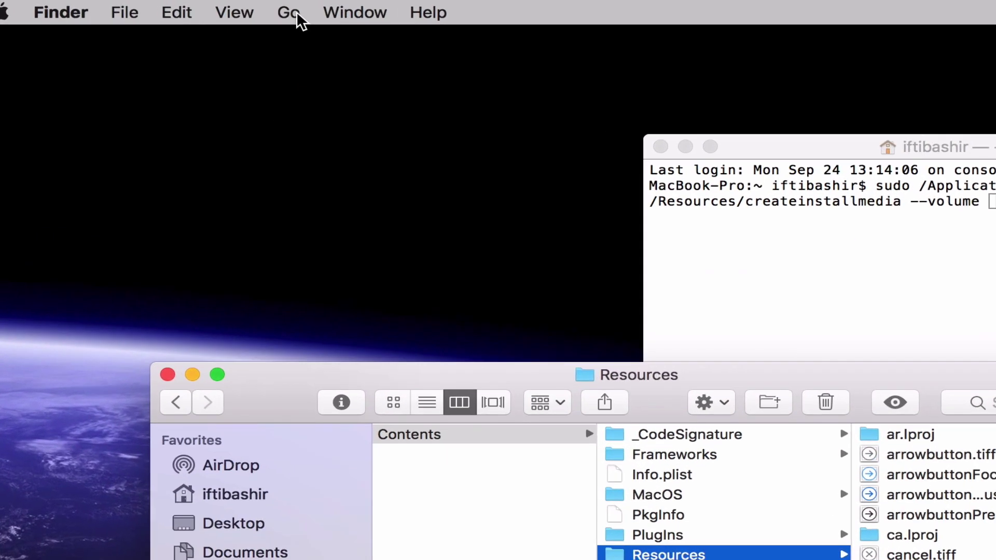
left_click(231, 9)
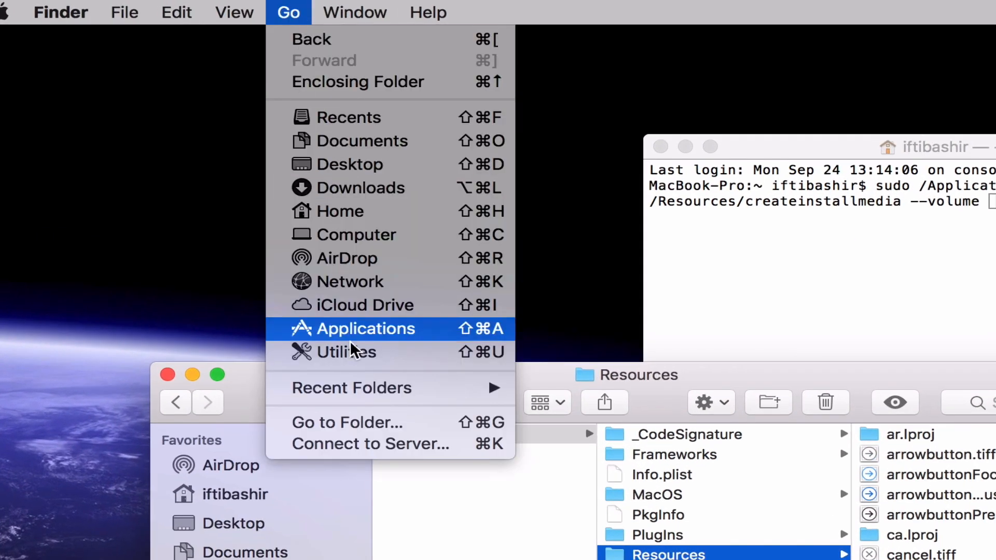
left_click(361, 423)
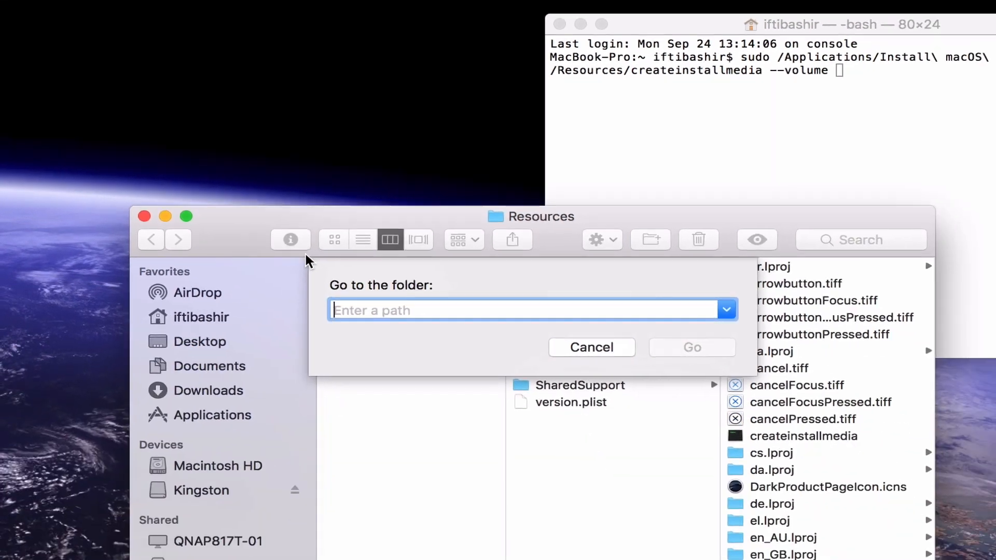
type("/volumes")
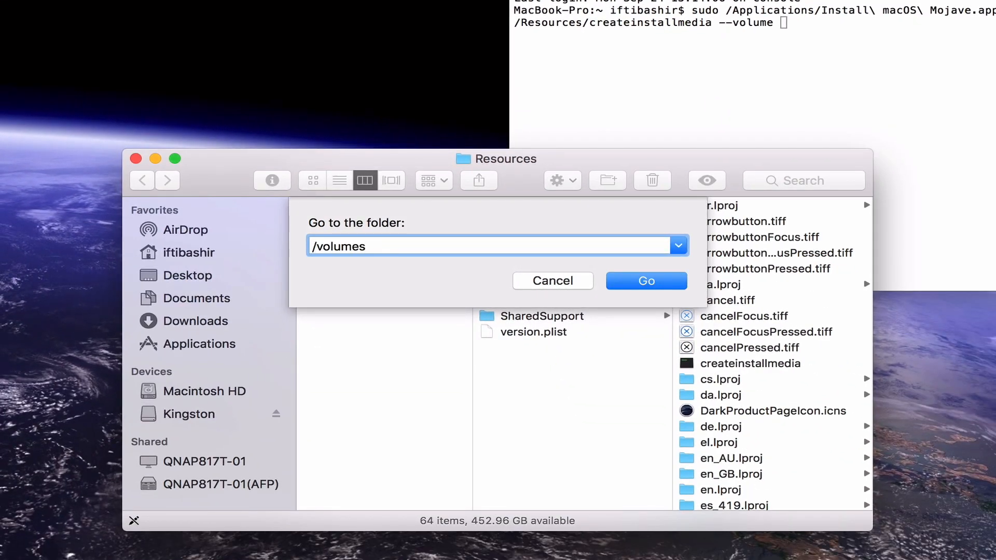
key("Return")
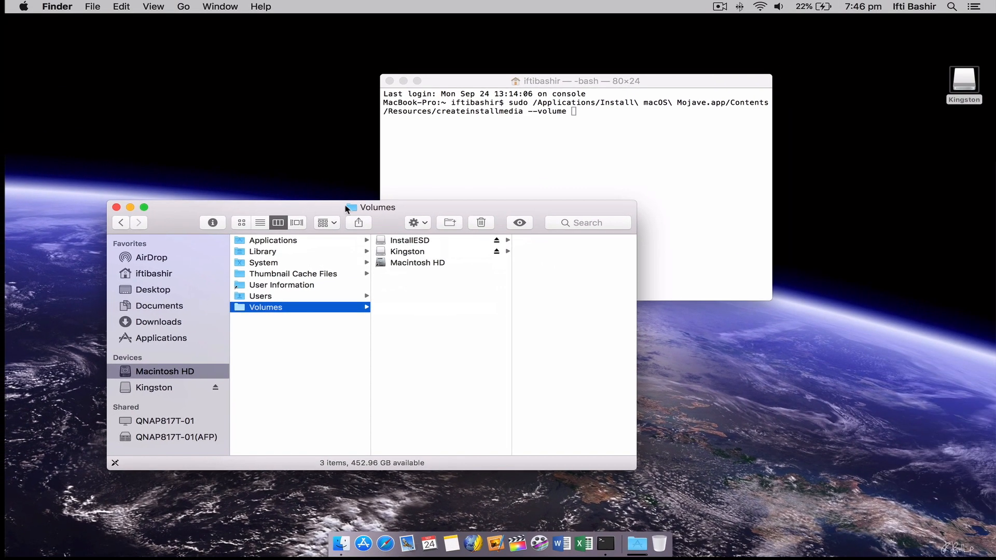
left_click_drag(398, 252, 653, 157)
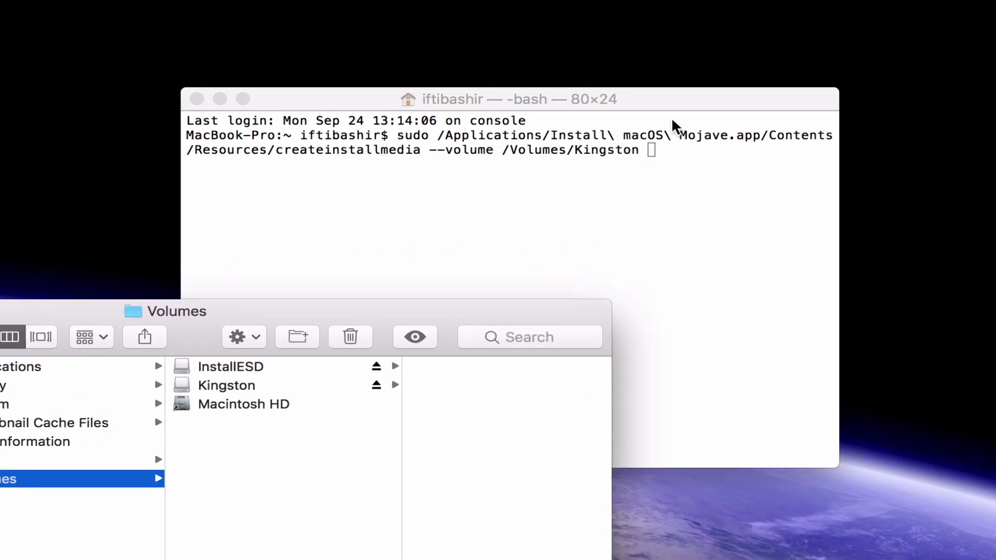
- Run createinstallmedia with the admin password and confirm erasing Kingston
left_click(661, 81)
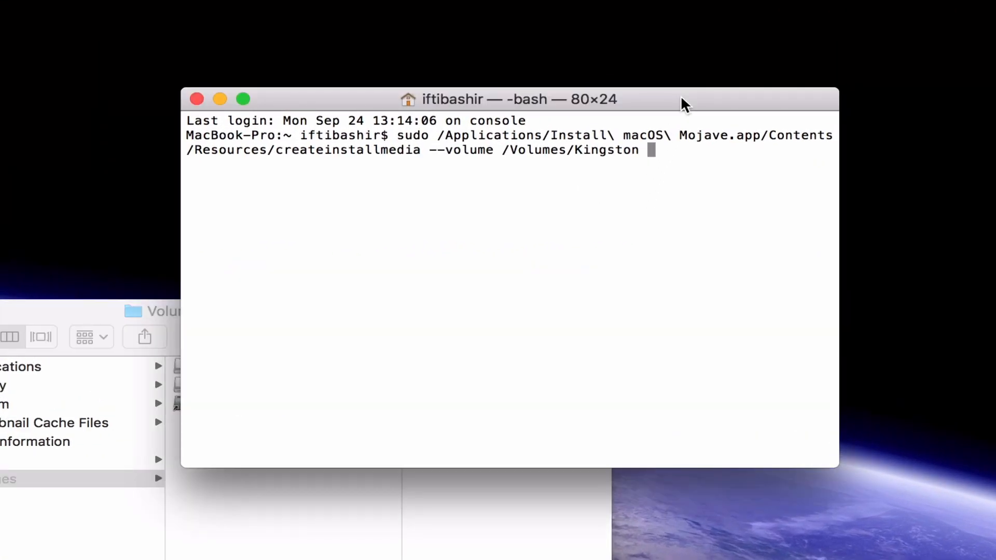
key("Return")
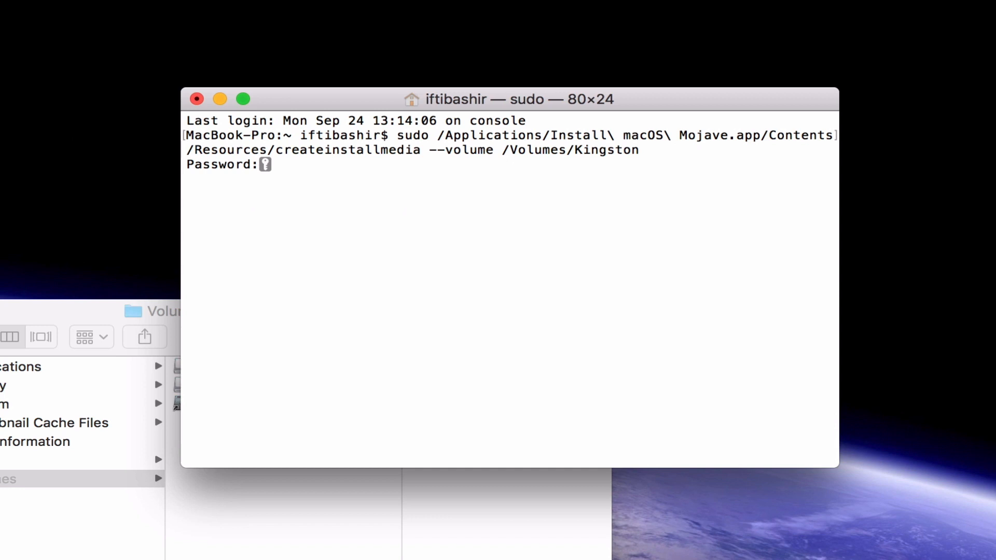
key("Return")
type("y")
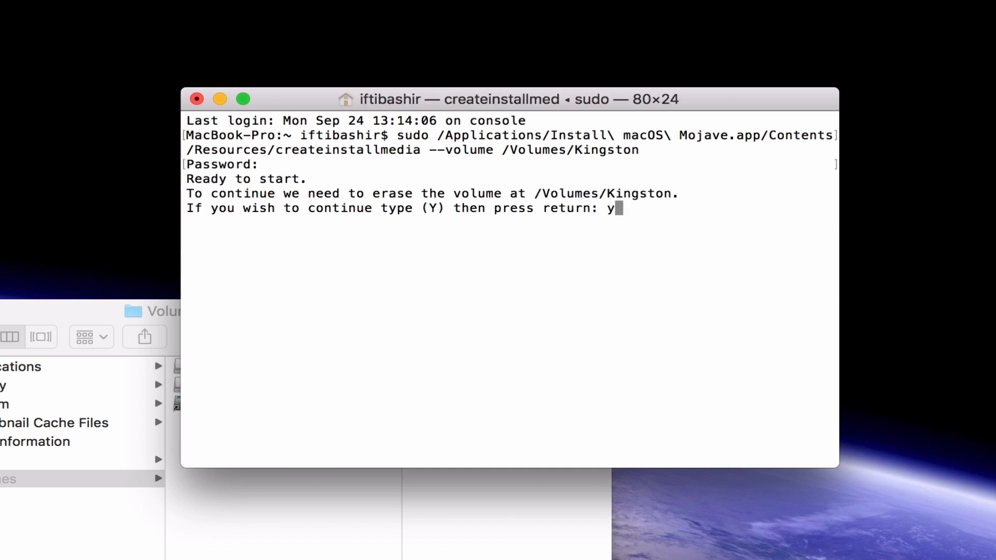
key("Return")
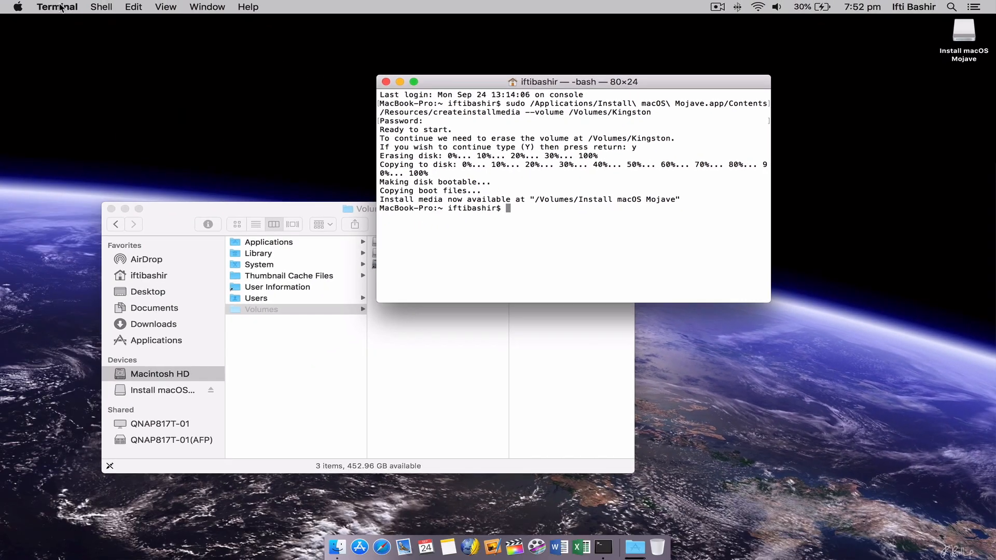
- Quit Terminal and restart the Mac from the Apple menu
left_click(59, 7)
left_click(70, 137)
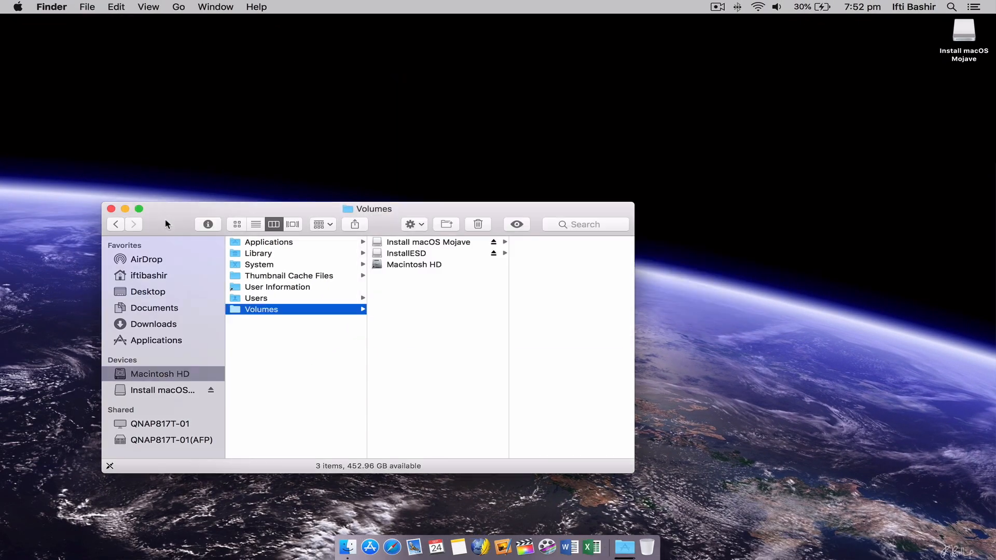
left_click(18, 8)
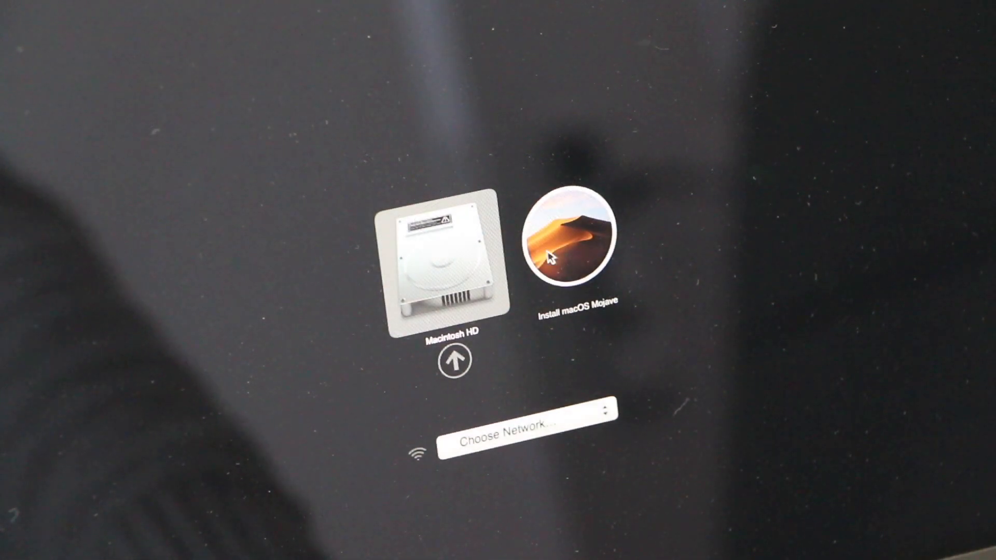
- Boot Install macOS Mojave, then allow external-media booting in Startup Security Utility
left_click(546, 254)
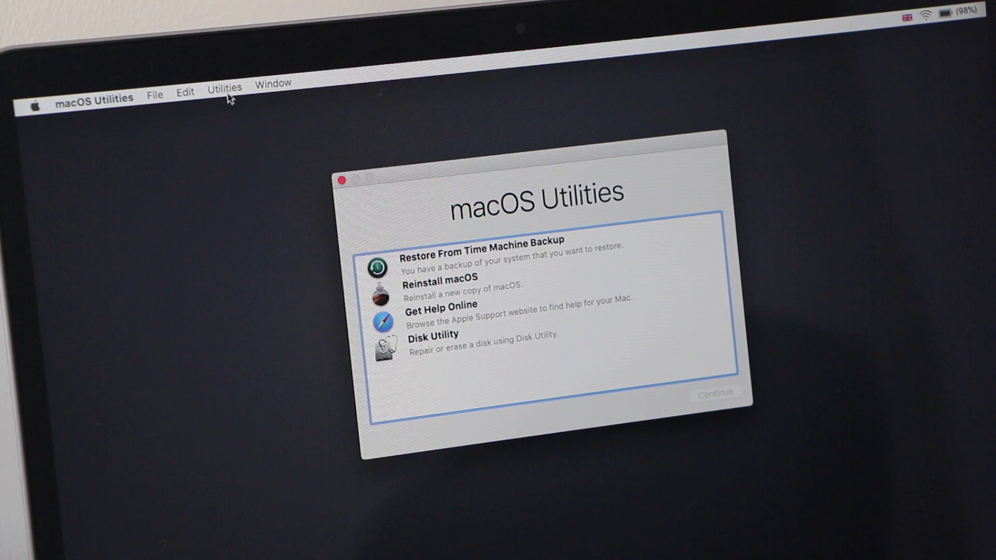
left_click(230, 89)
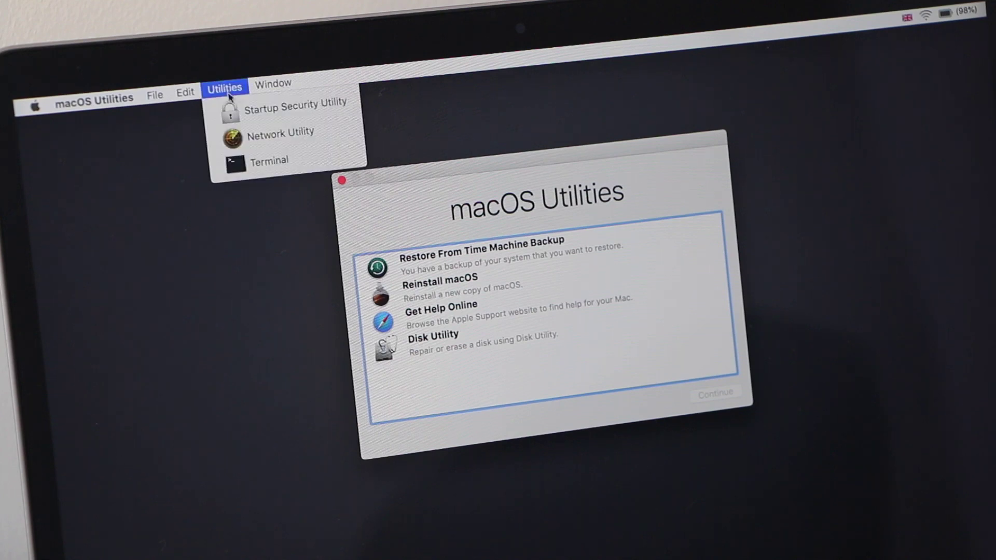
left_click(254, 113)
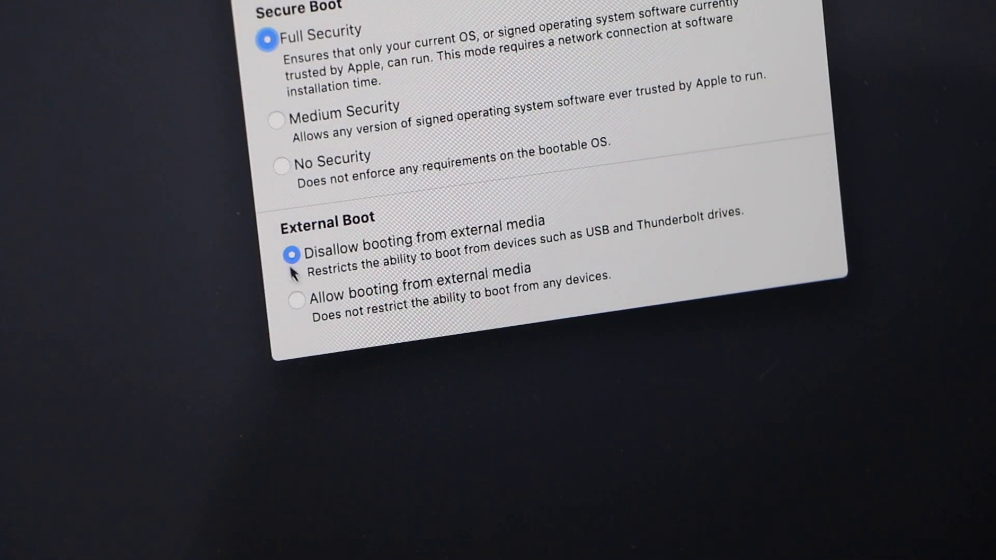
left_click(397, 456)
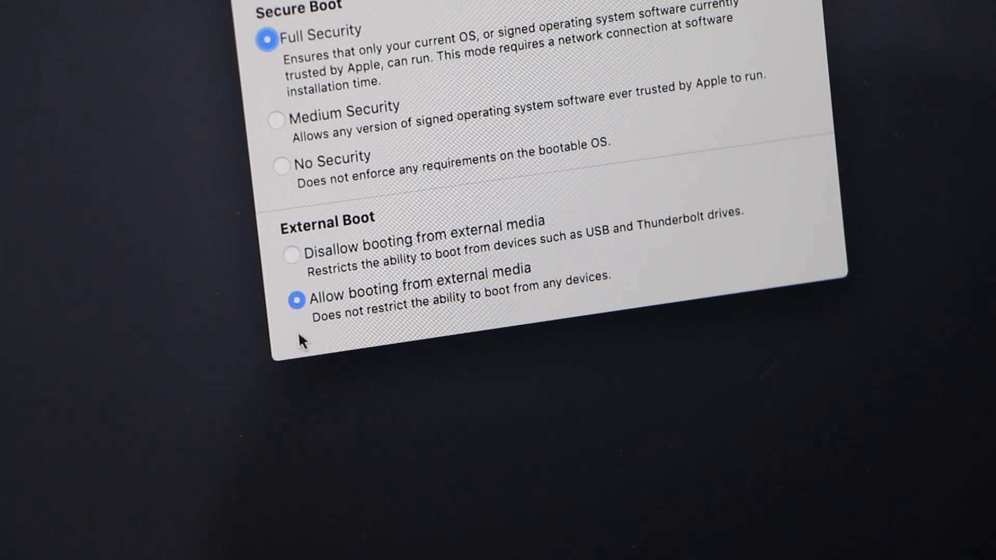